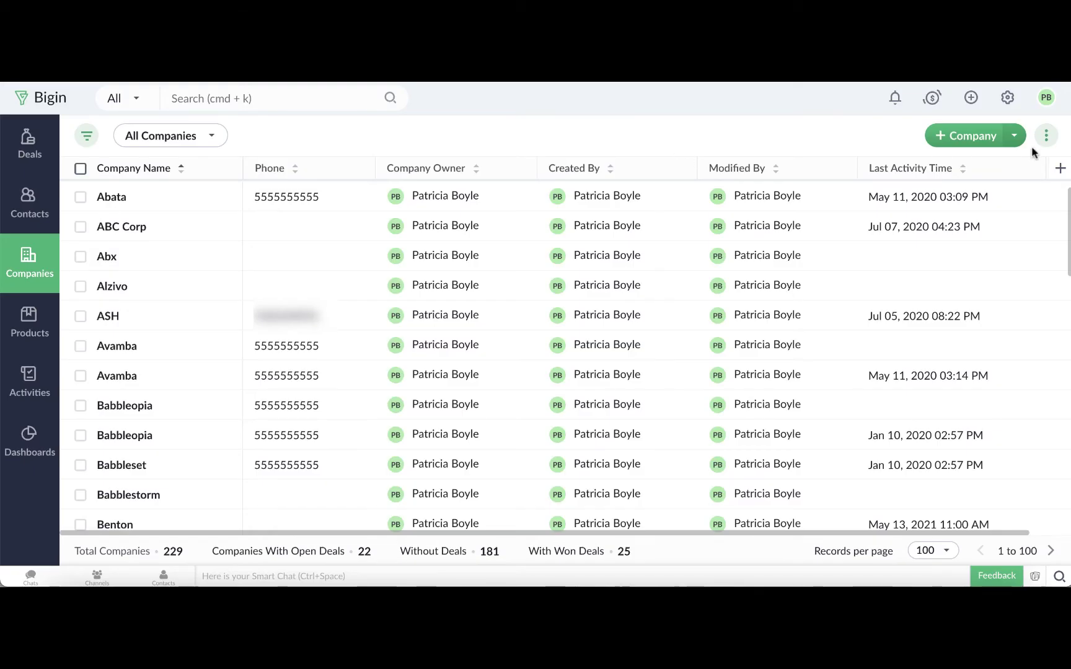
- Start a company import, upload the data file, and keep the ISO-8859-1 (Western Europe) character set
click(1014, 136)
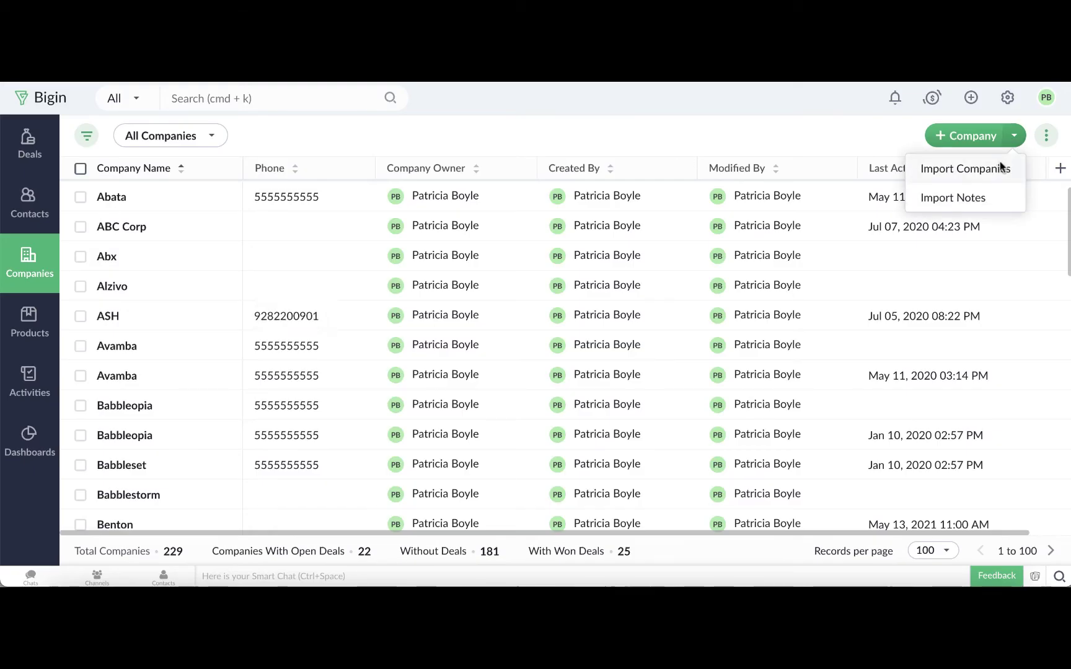
click(1001, 165)
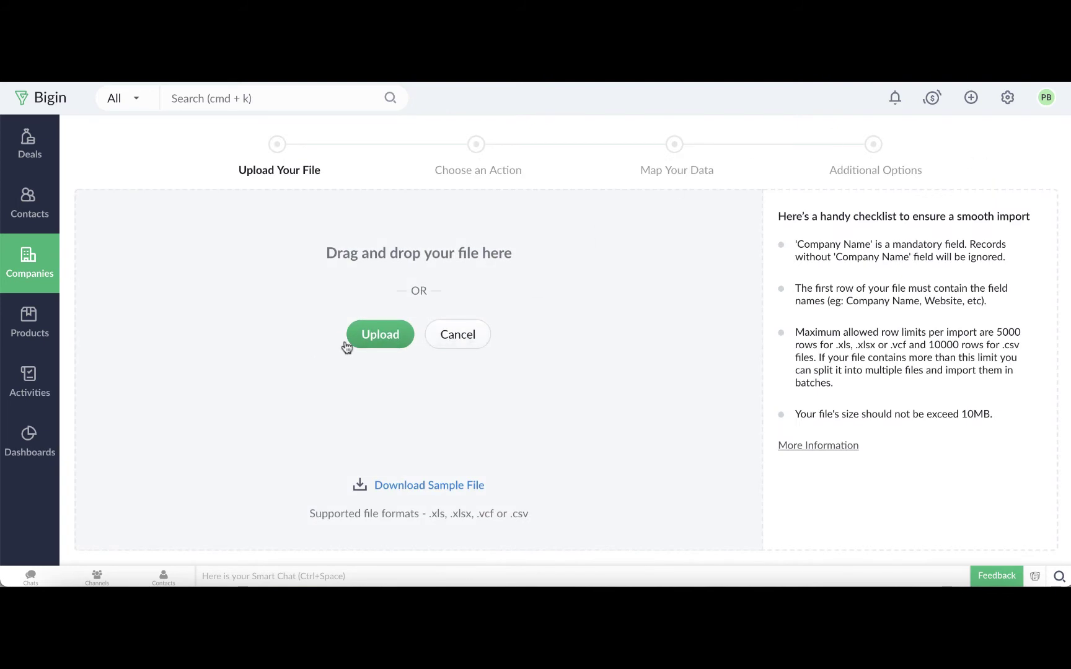
click(372, 337)
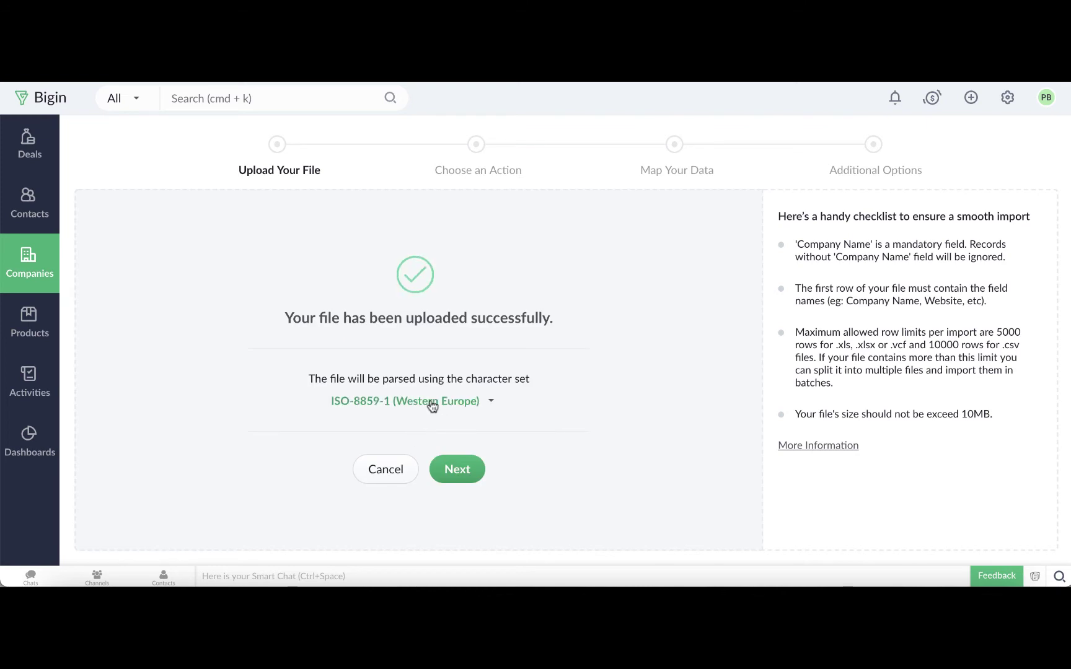
click(430, 403)
click(431, 404)
click(457, 469)
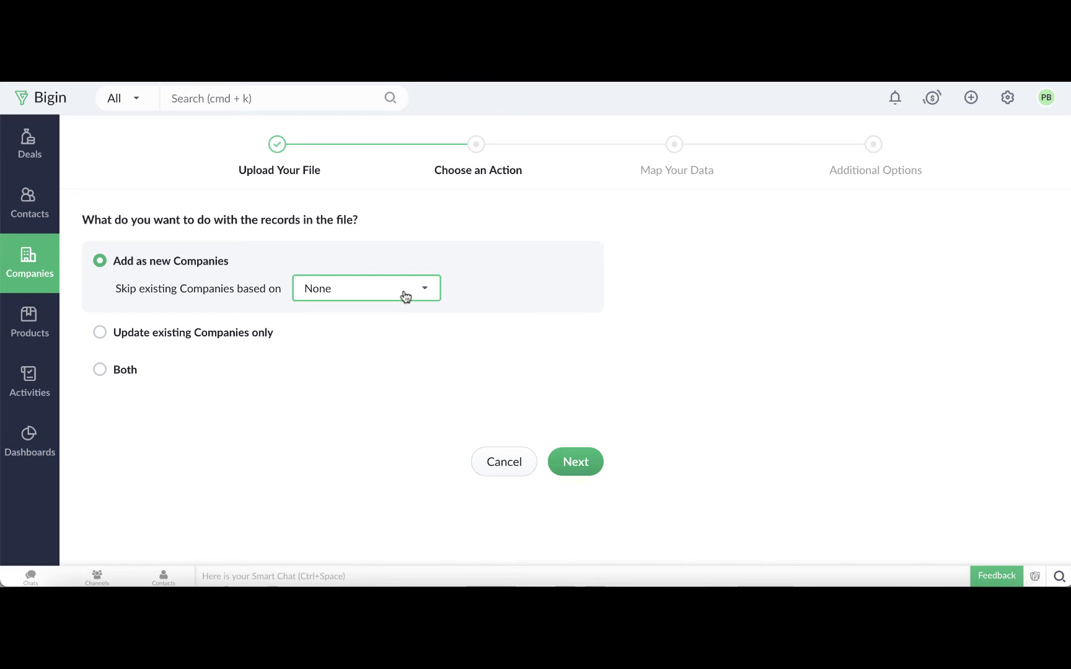
- Add the file's records as new companies, leaving the criterion for skipping existing companies at None
click(323, 287)
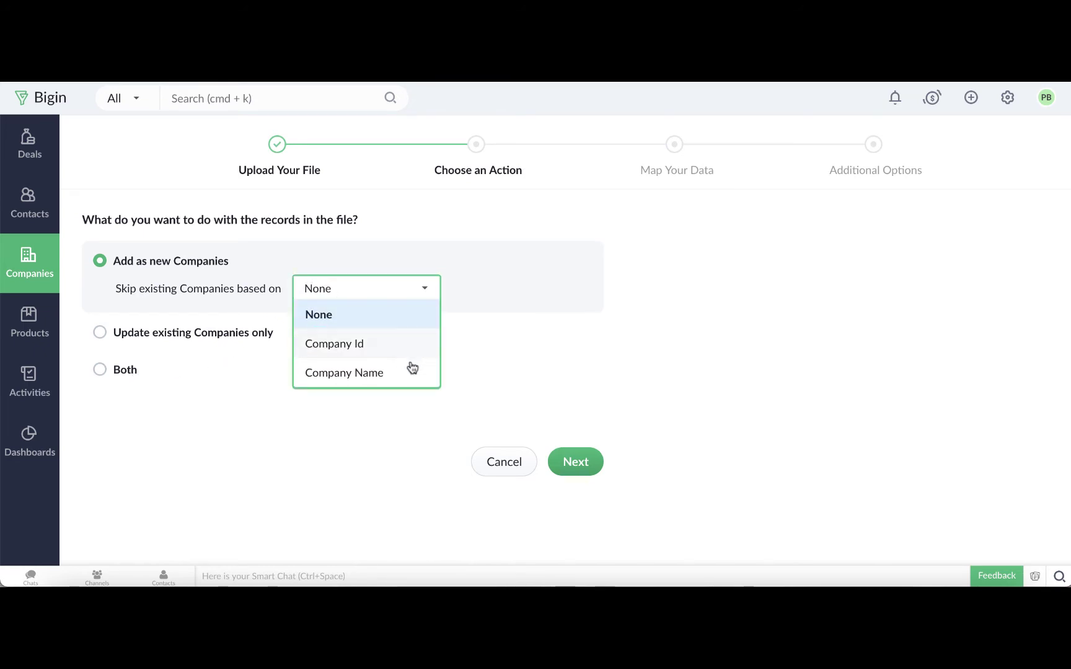
click(406, 299)
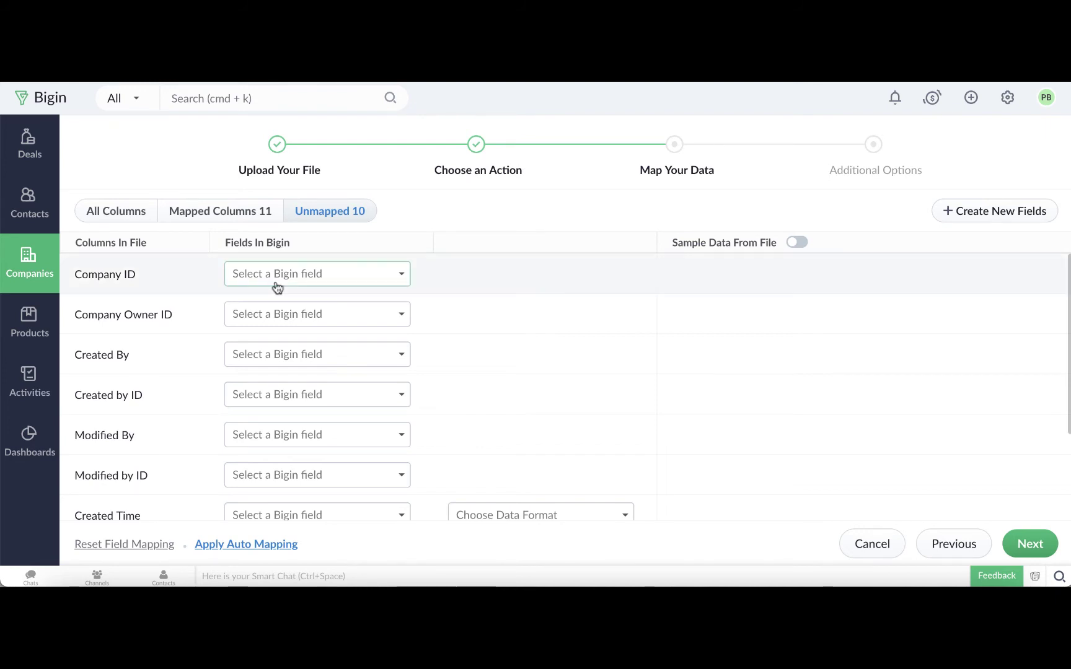
- Review the mapped columns and reset the field mapping for the whole file
click(250, 214)
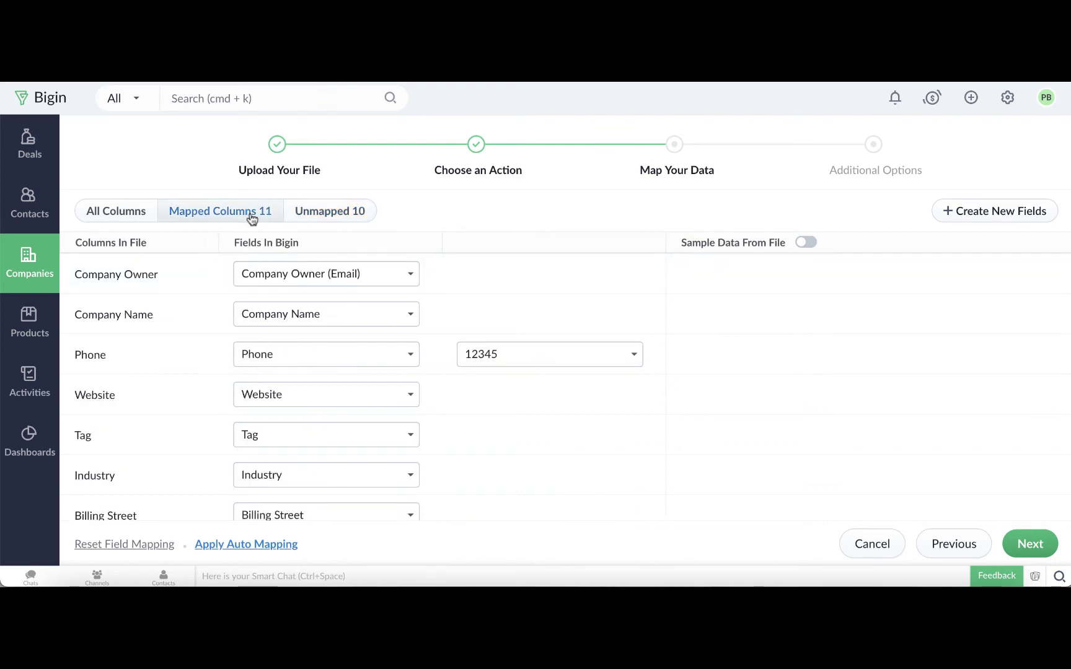
click(161, 557)
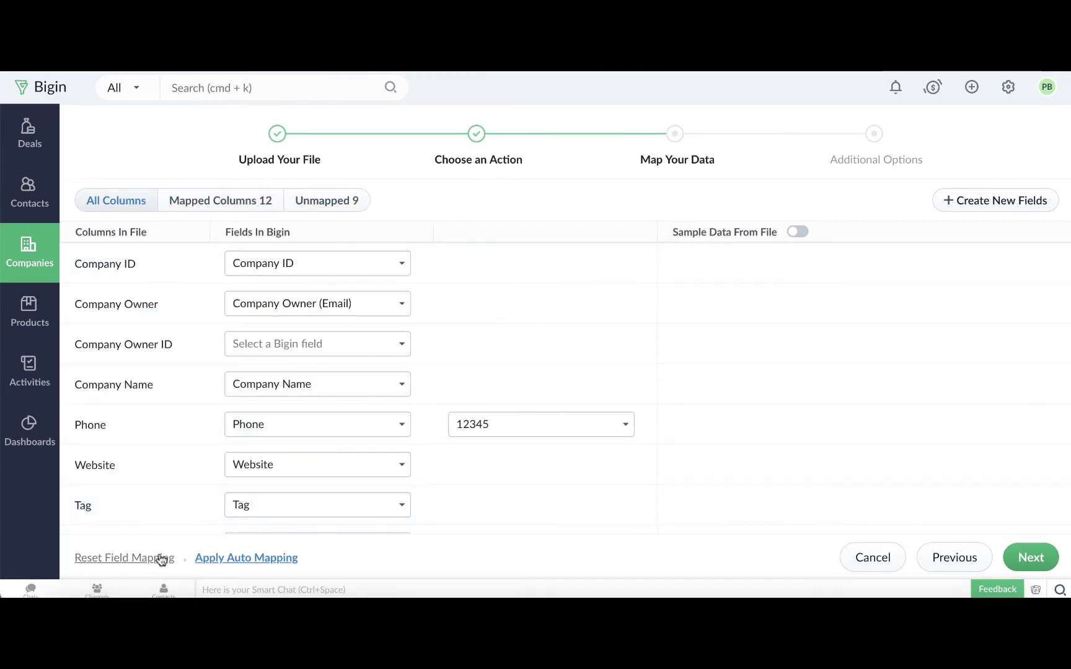
click(161, 558)
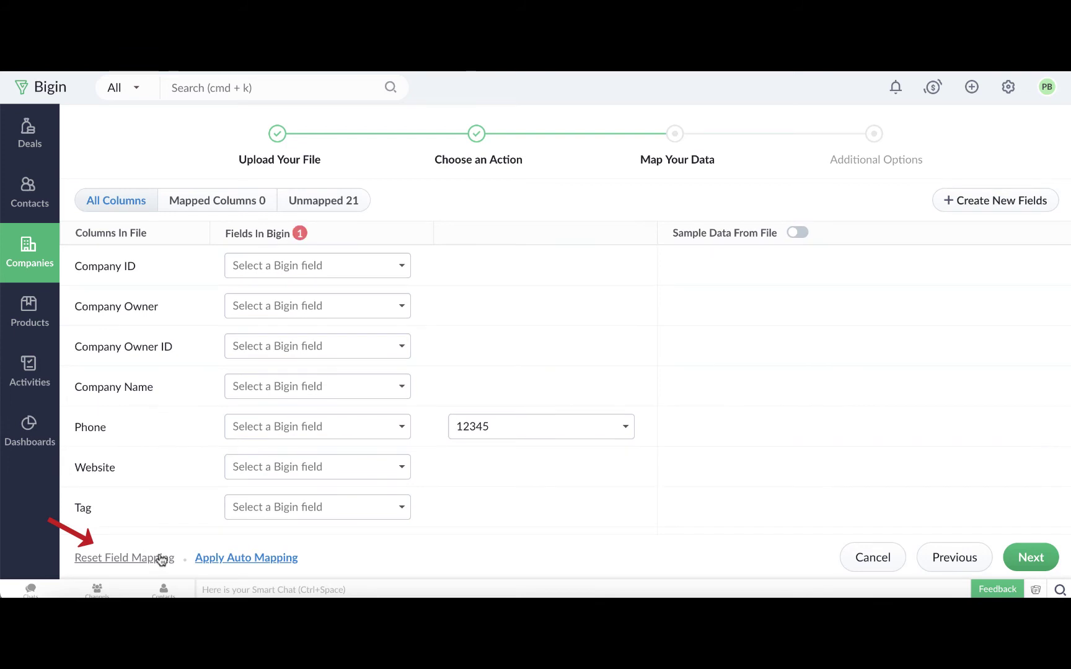
- Check which mandatory field is unmapped and map the Company Name column to the Company Name field
mouse_move(293, 239)
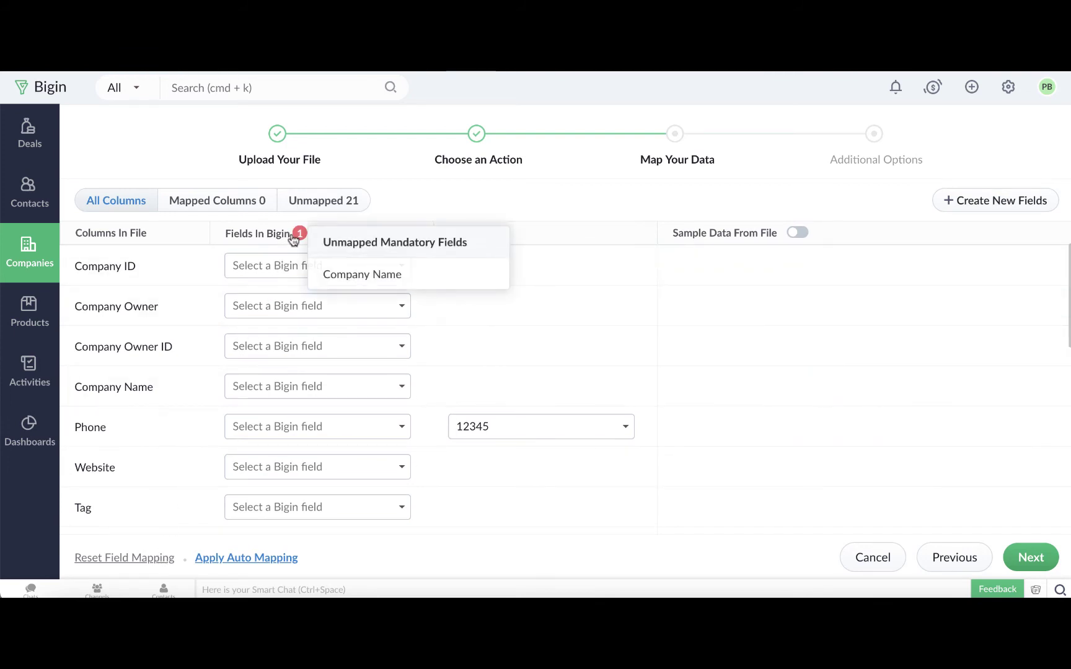
click(273, 386)
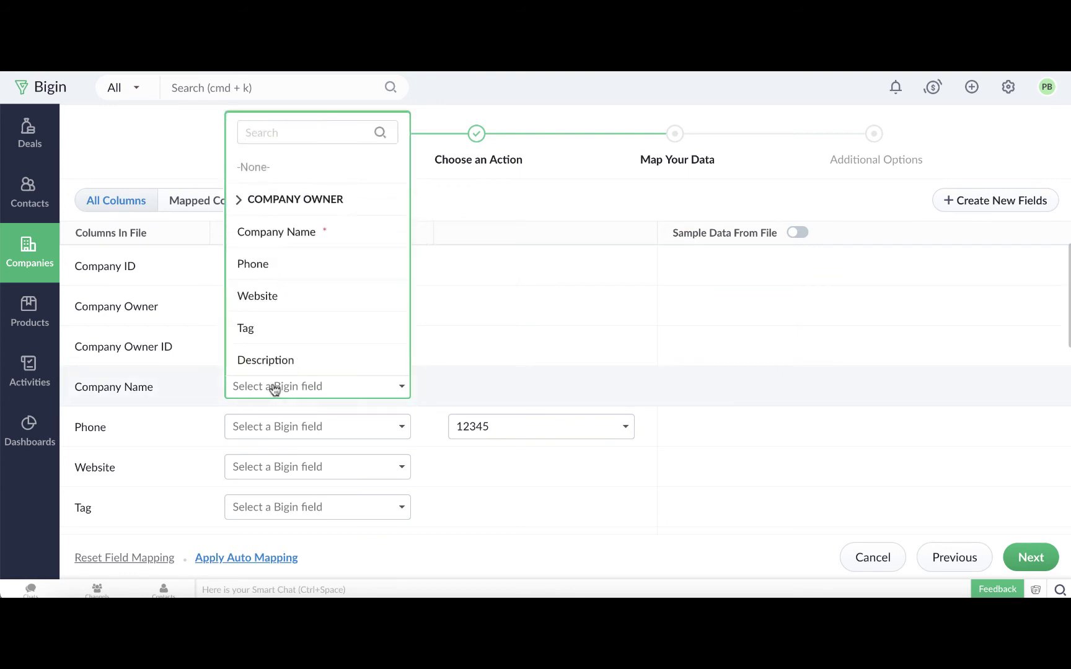
click(308, 235)
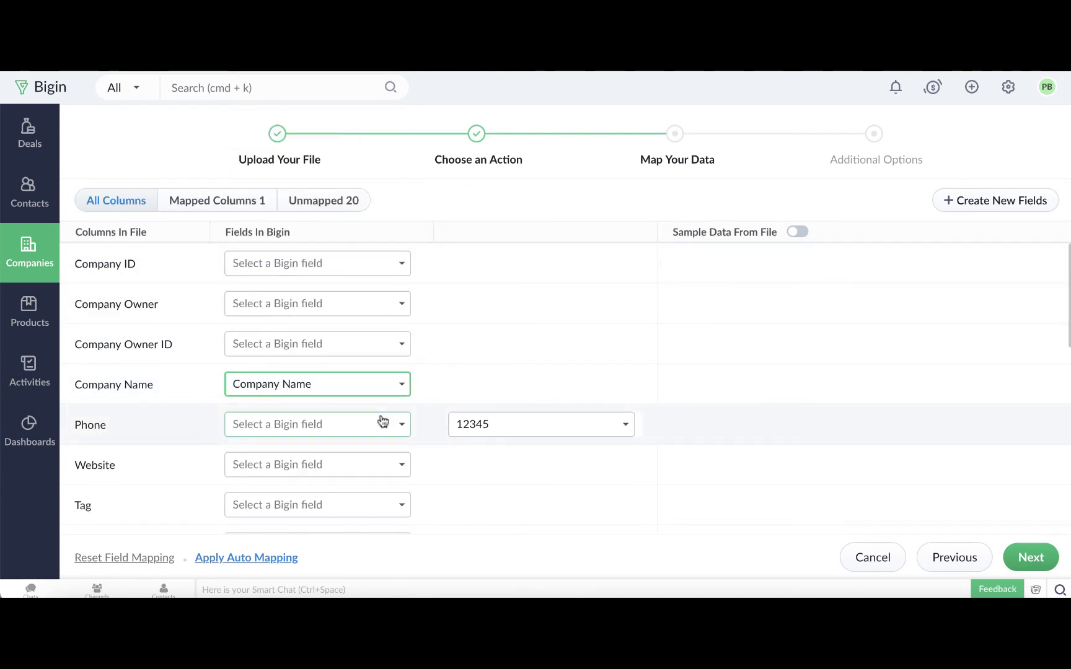
- Among the unmapped columns, map the Company Owner column to a field in the Company Owner group
click(308, 218)
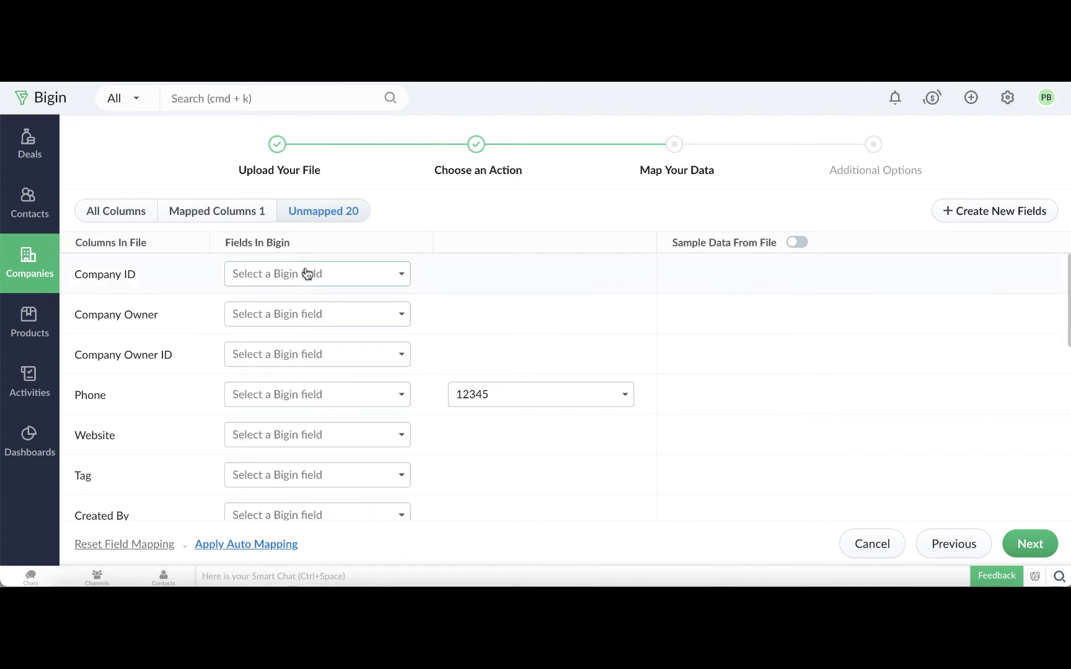
click(301, 315)
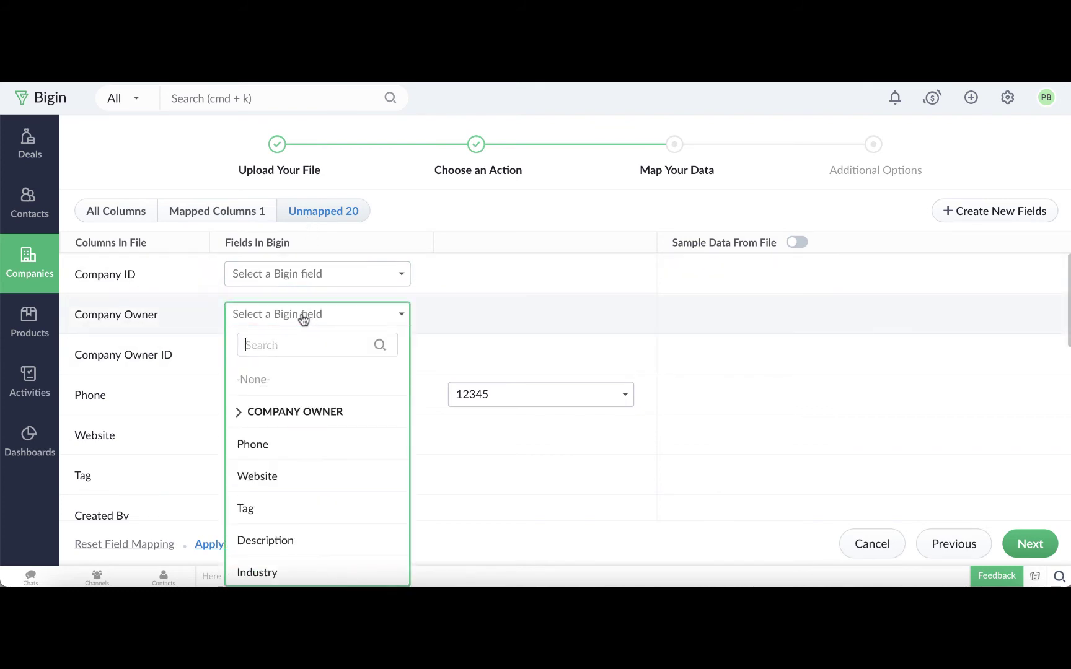
click(306, 422)
click(305, 444)
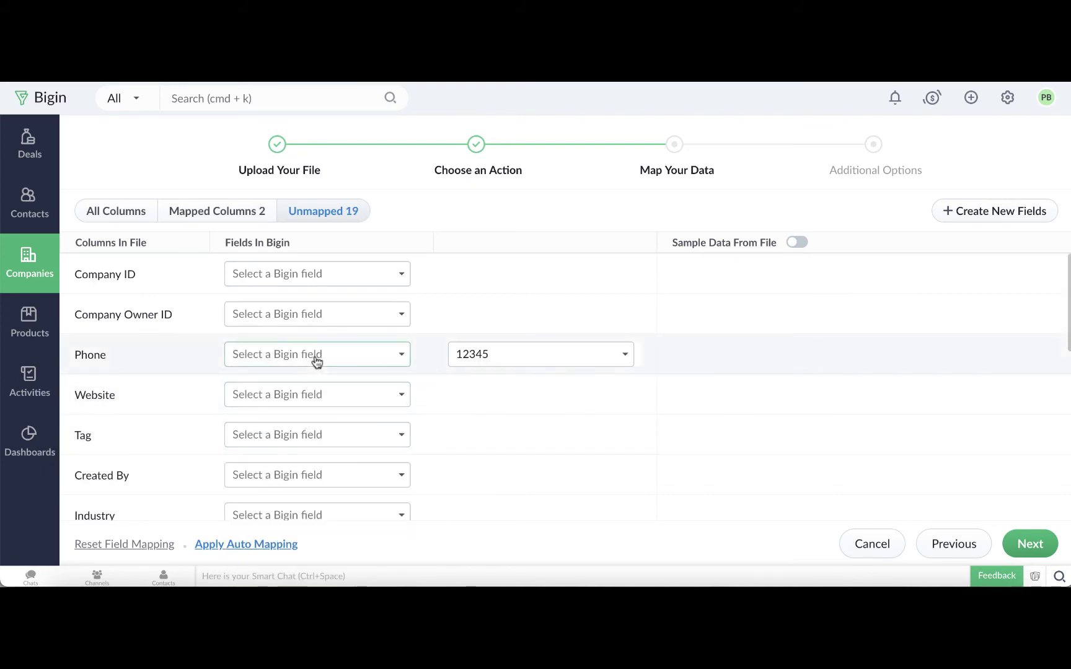
- Create a new custom field for the Company ID column with the field type Number(9 digits)
click(950, 211)
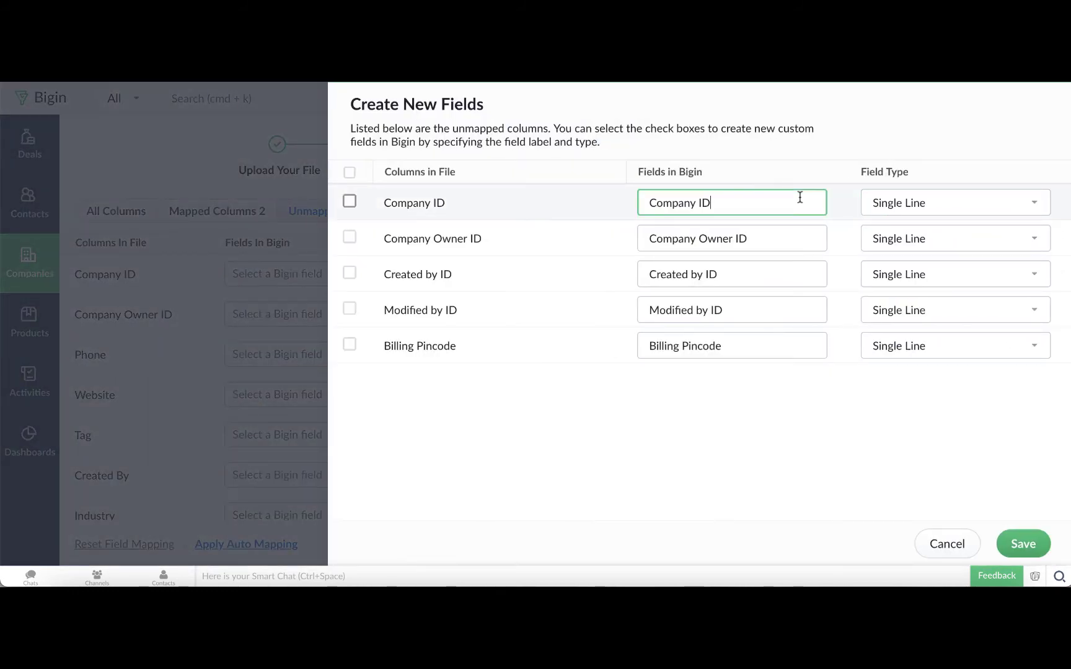
click(892, 209)
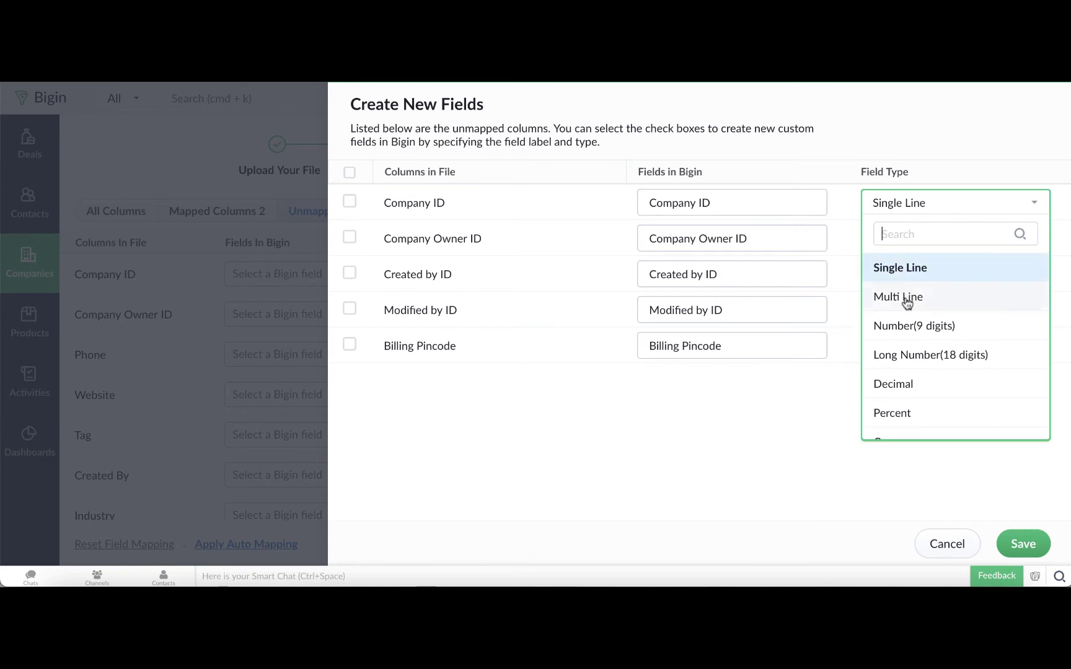
click(908, 326)
click(1005, 541)
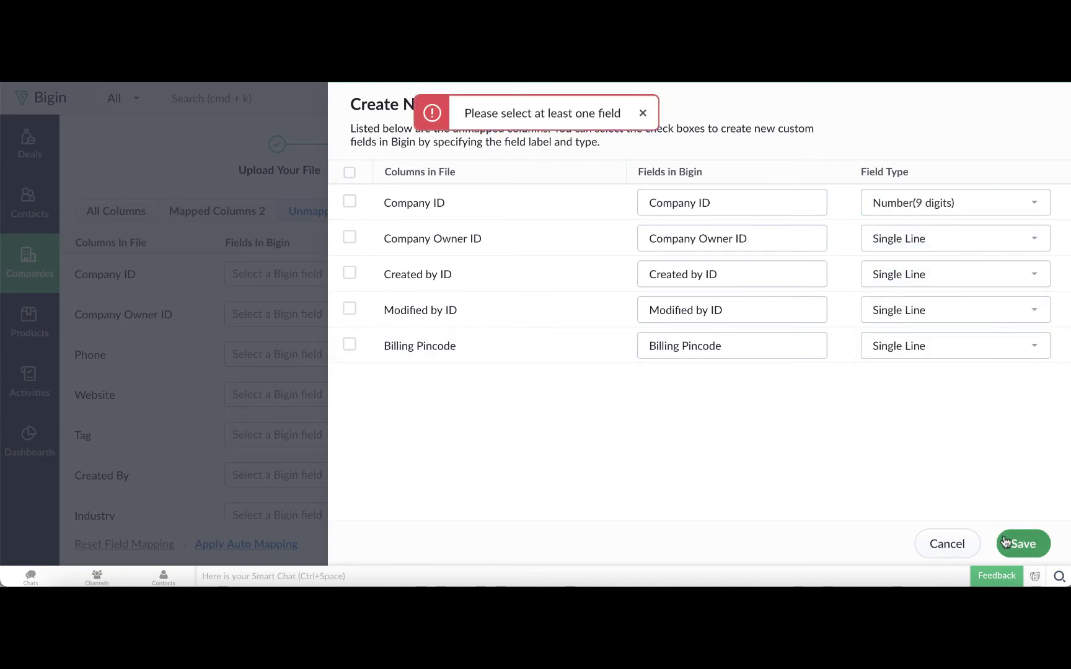
click(1005, 541)
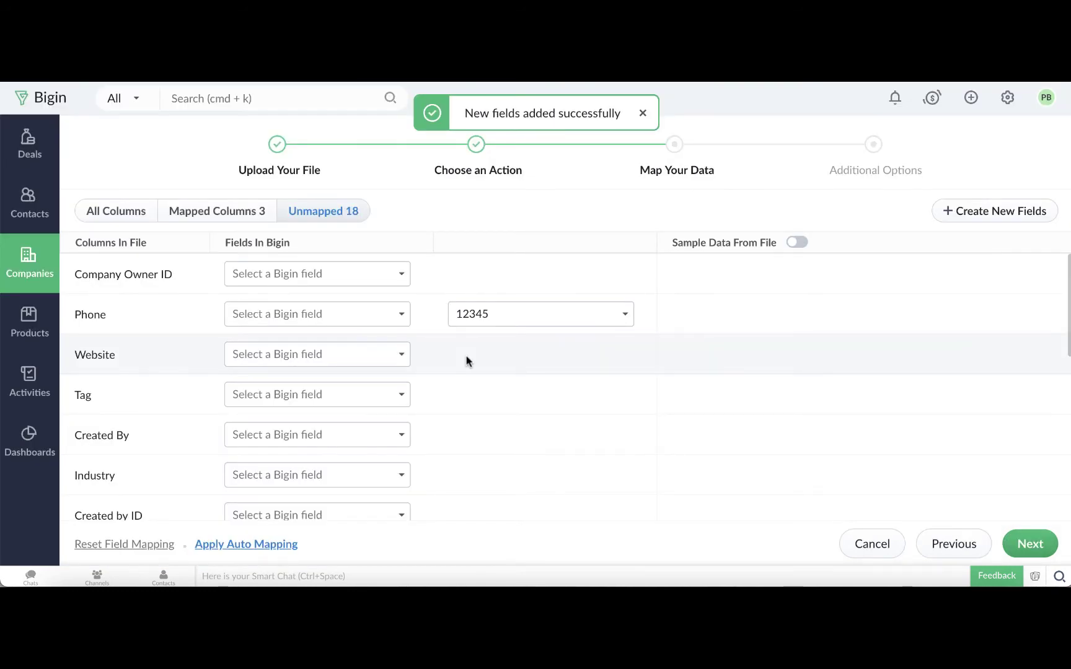
- Review the unmapped columns against the file's sample data and proceed to the additional import options
click(797, 243)
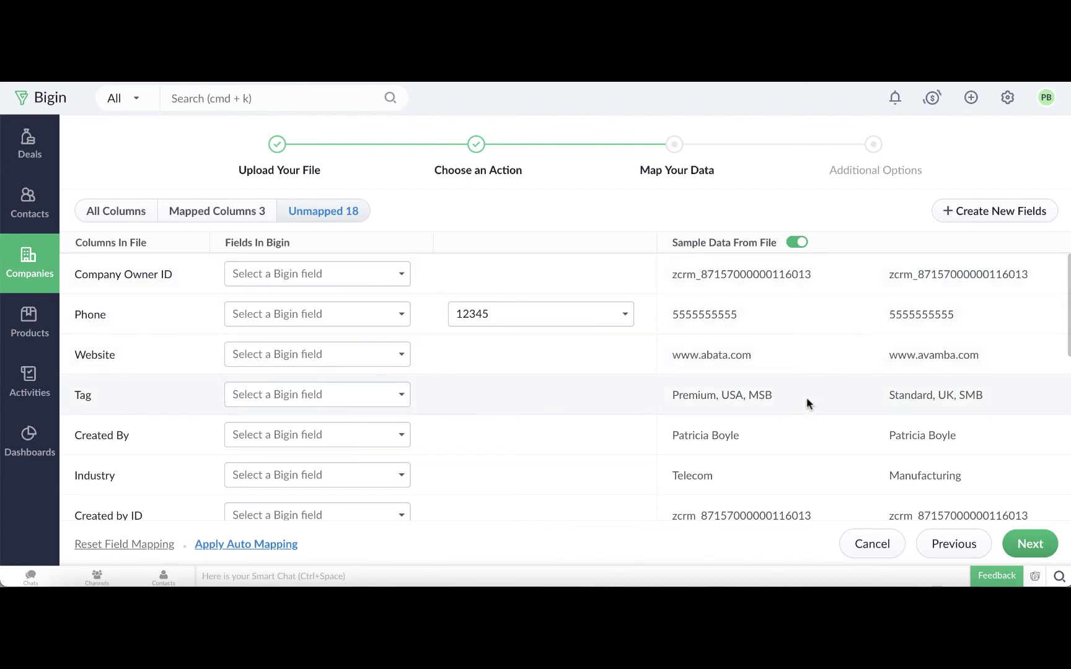
scroll(806, 398, down, 5)
scroll(807, 403, down, 1)
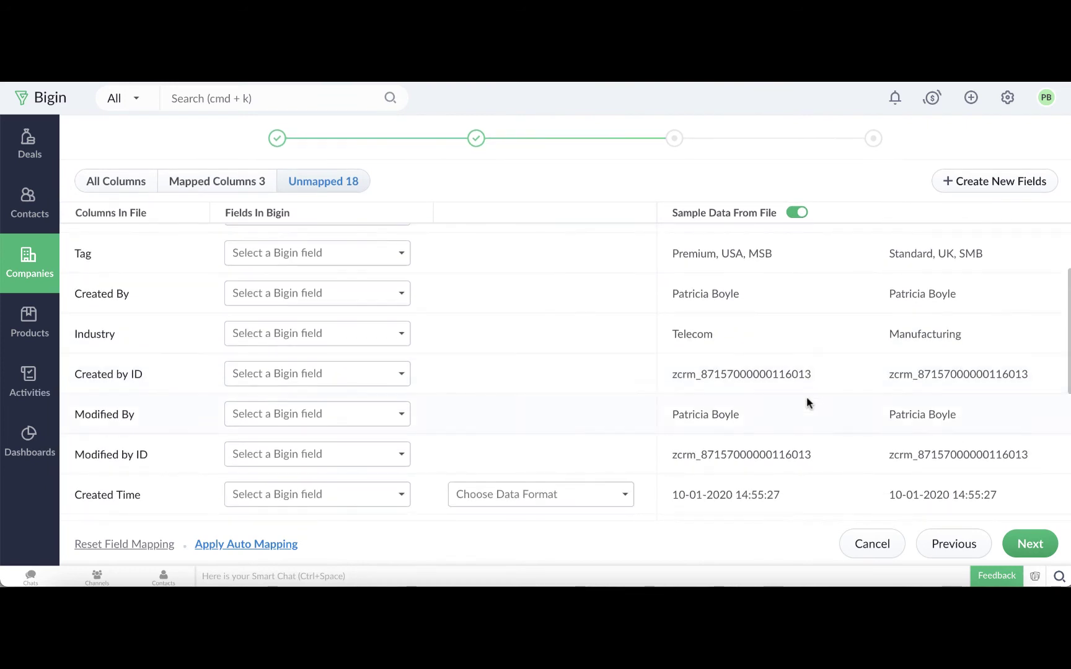
scroll(808, 402, down, 4)
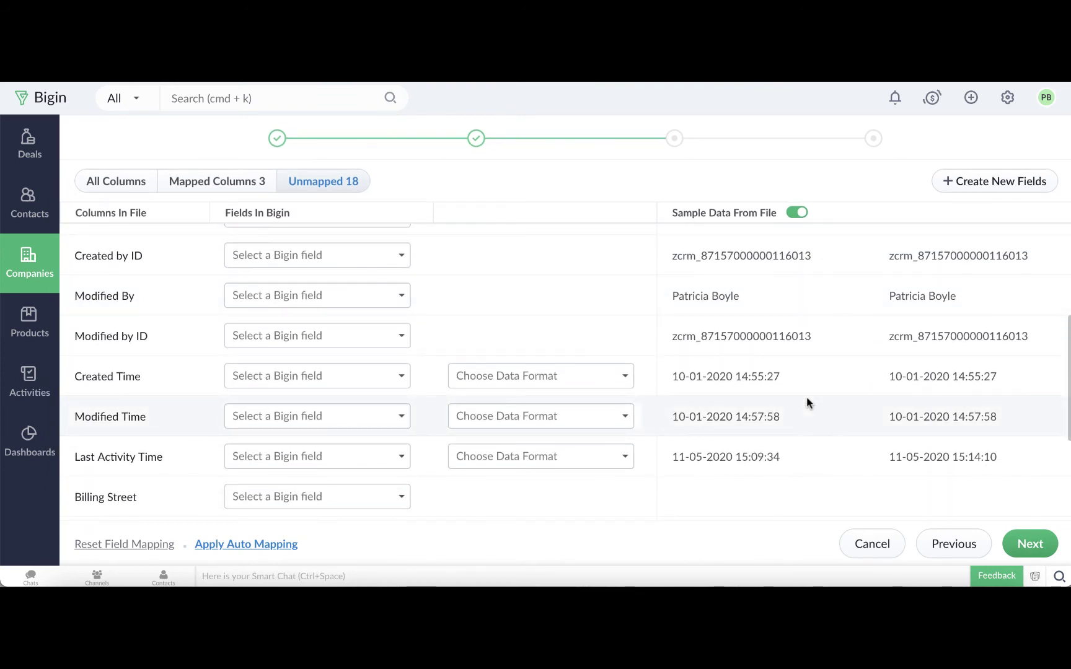
scroll(806, 403, down, 4)
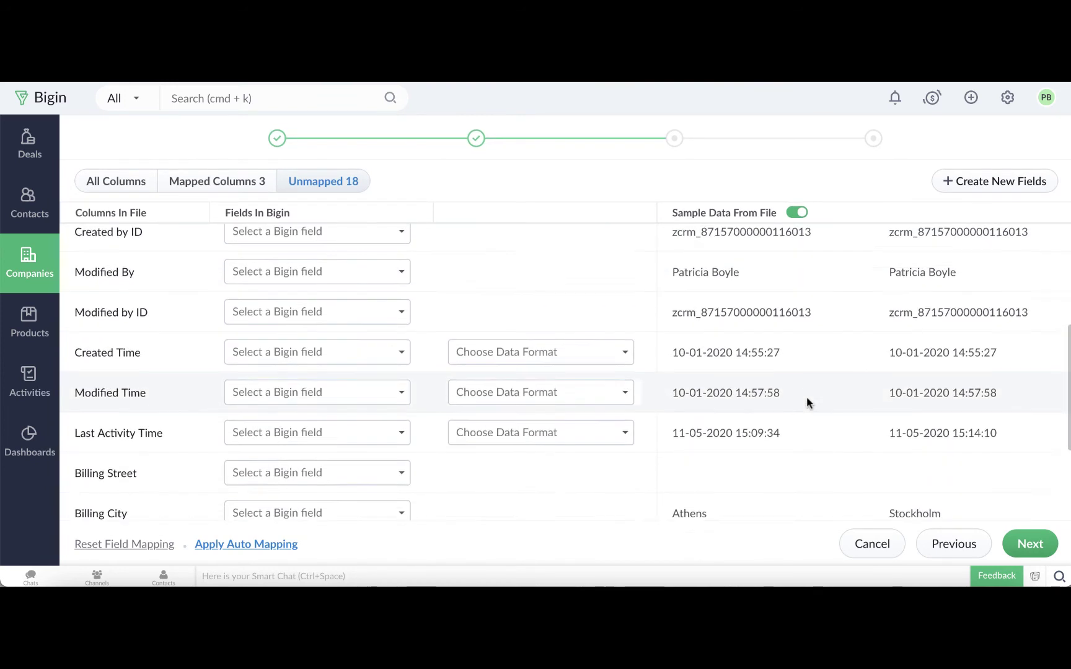
click(1030, 544)
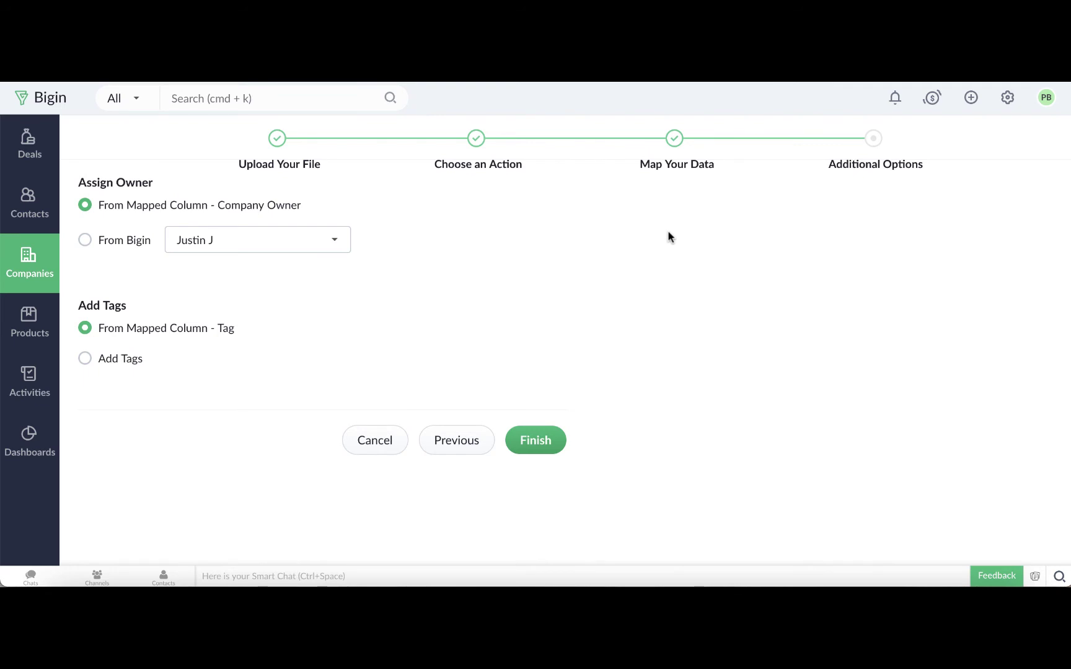
- Assign the owner and tags from the mapped Company Owner and Tag columns and finish the import
click(231, 242)
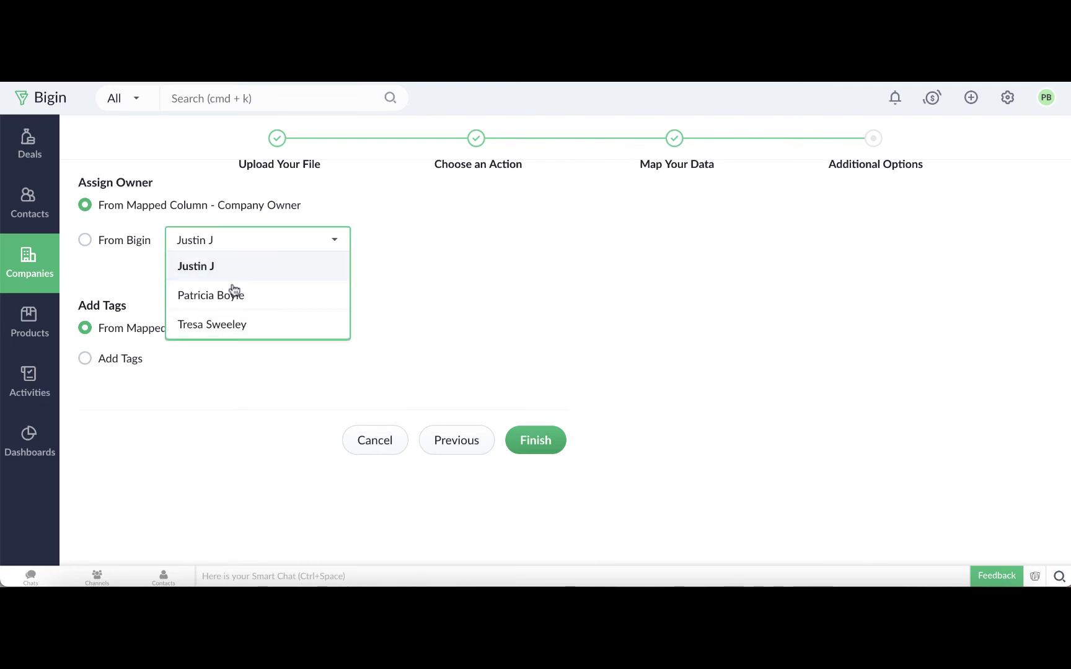
click(233, 254)
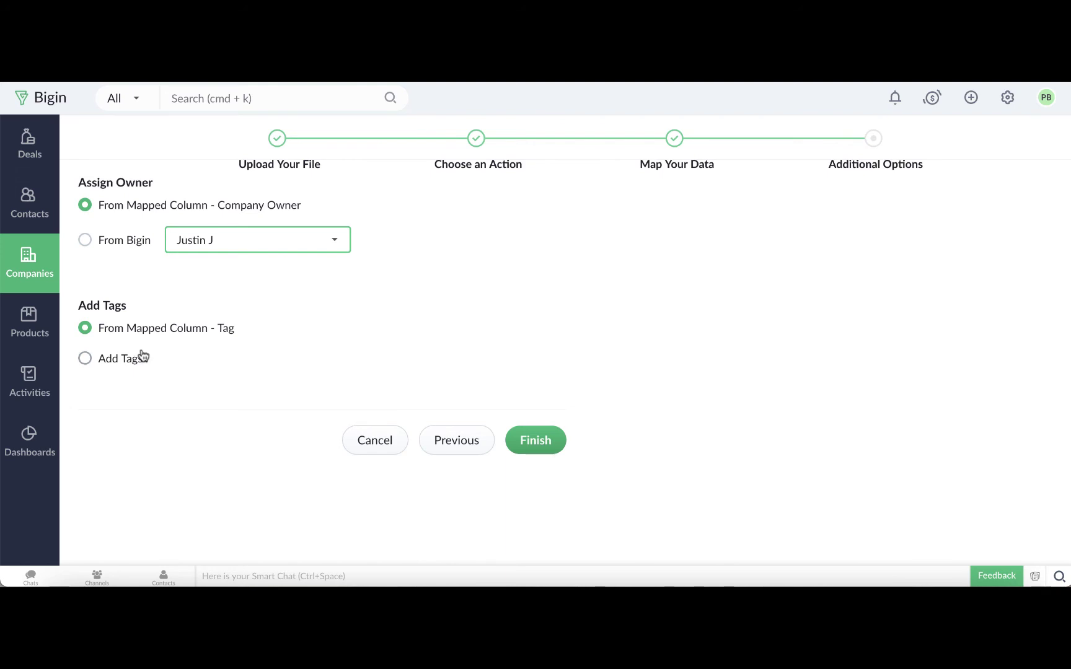
click(121, 360)
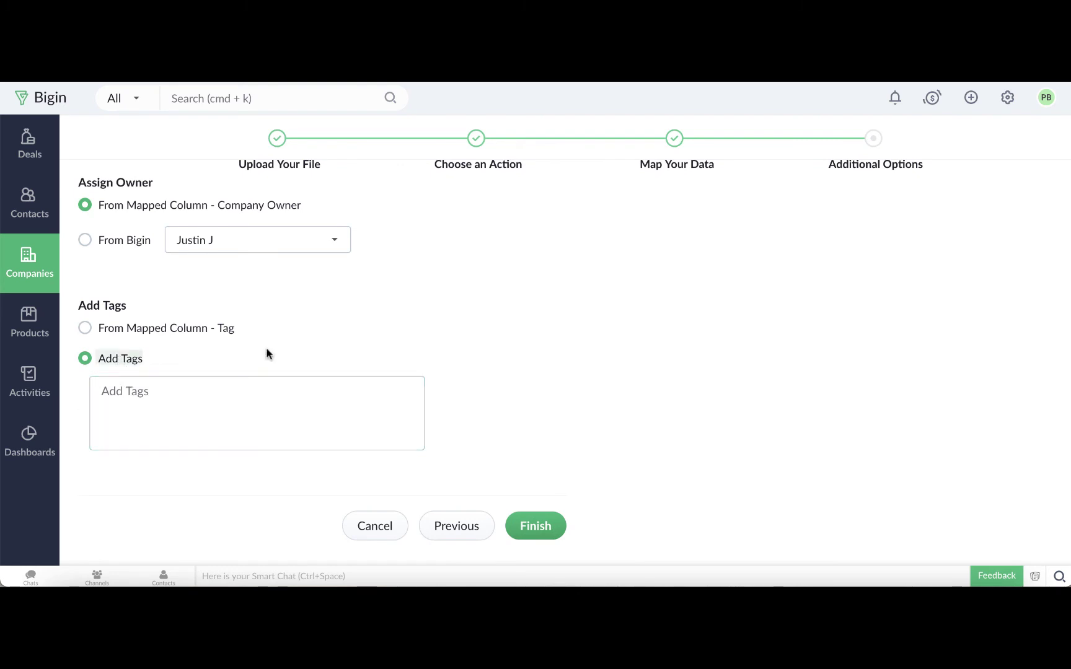
click(223, 330)
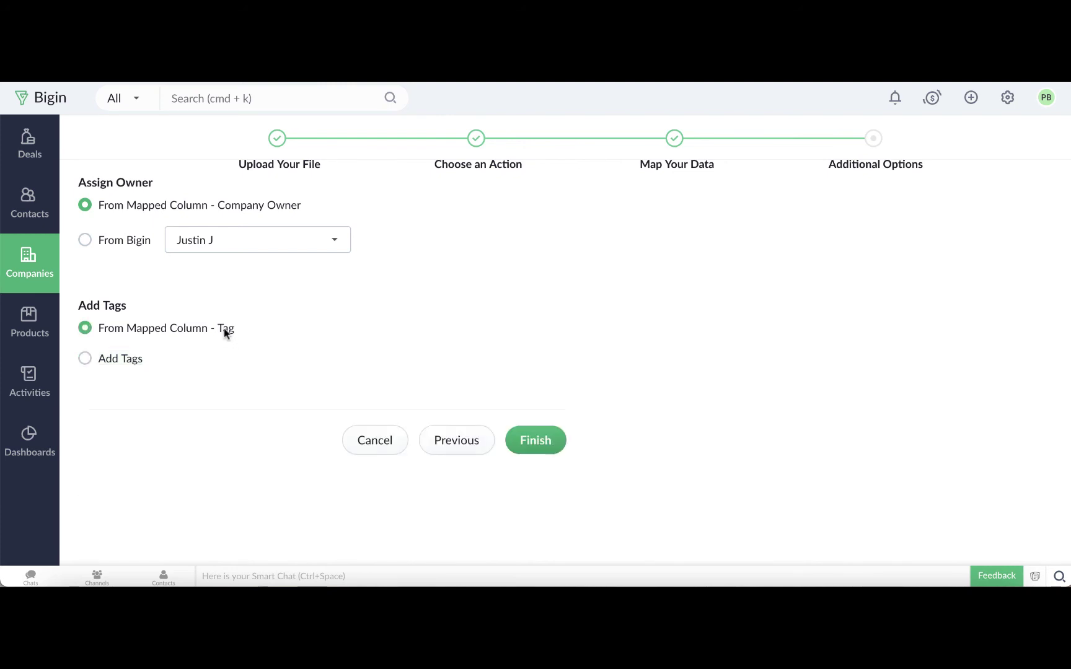
click(533, 442)
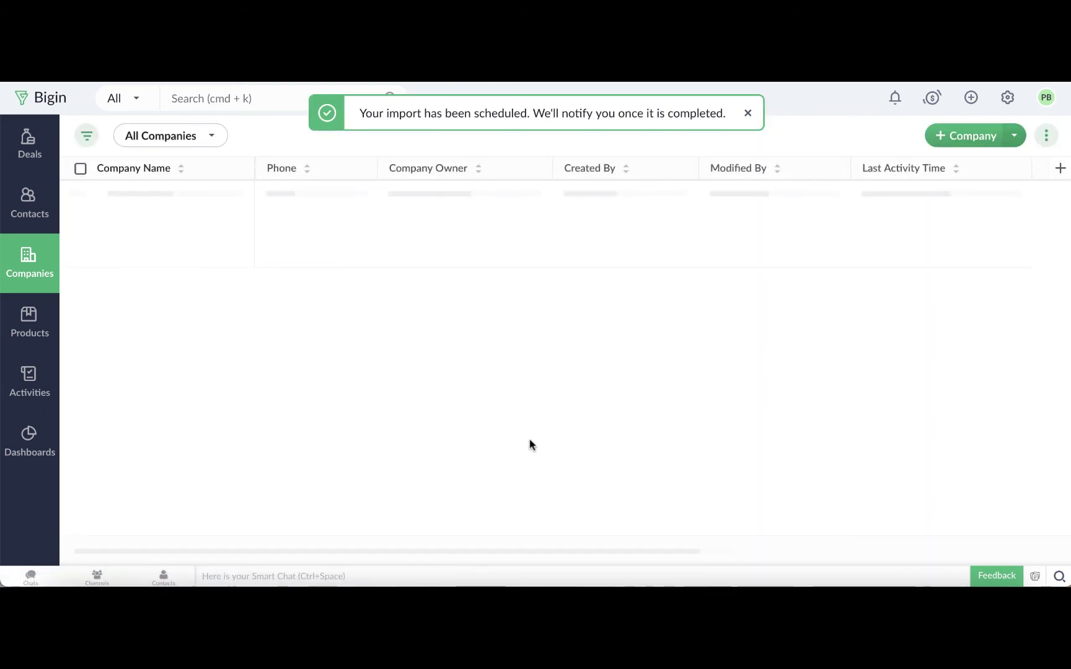